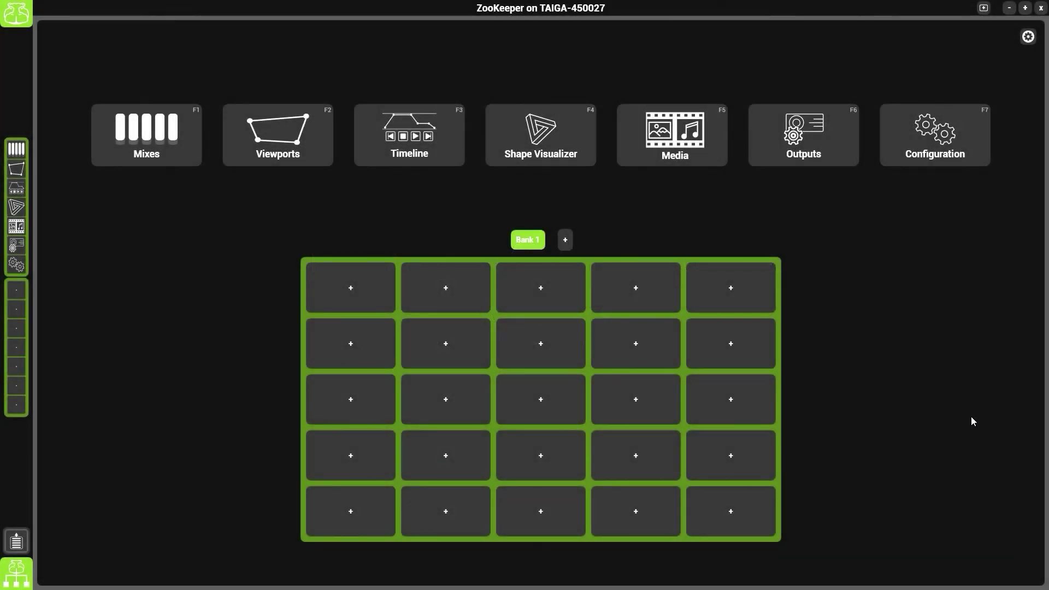
- Add the DMX2 component to host TAIGA-450027's configuration
{"action": "left_click", "coordinate": [931, 153]}
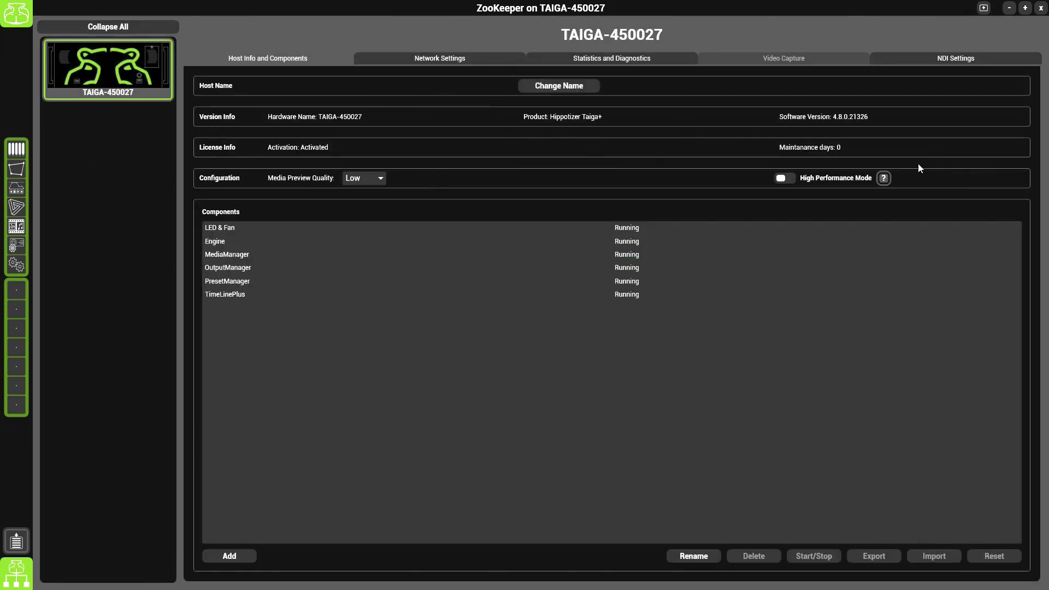
{"action": "left_click", "coordinate": [246, 559]}
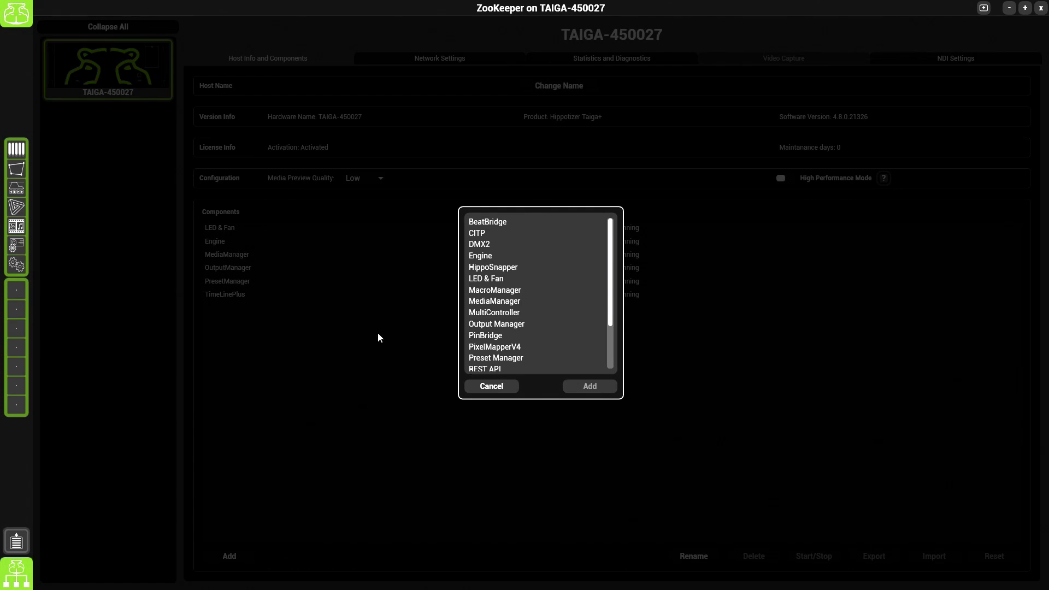
{"action": "left_click", "coordinate": [487, 245]}
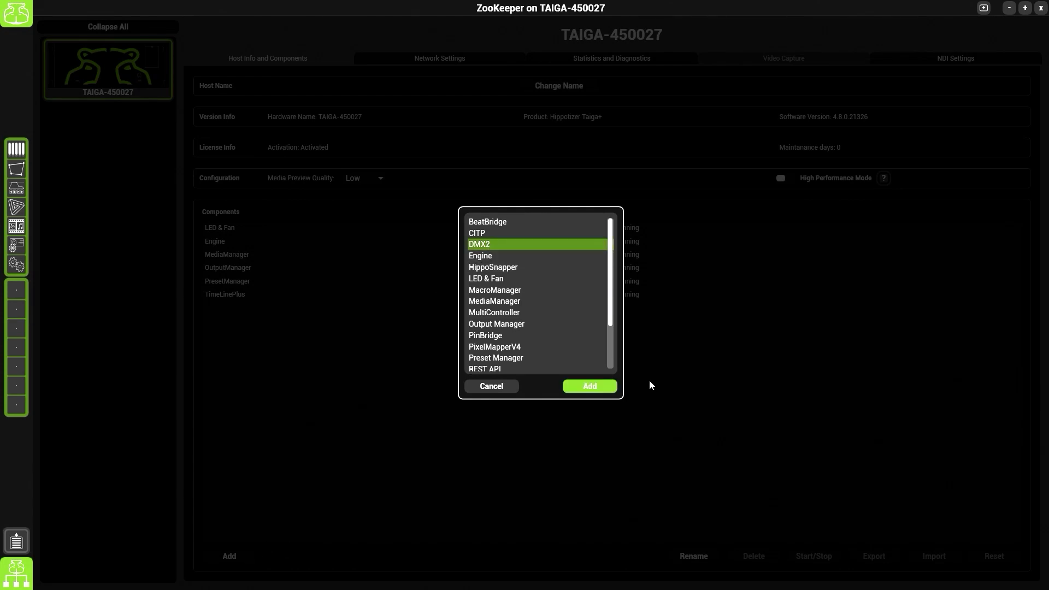
{"action": "left_click", "coordinate": [604, 388]}
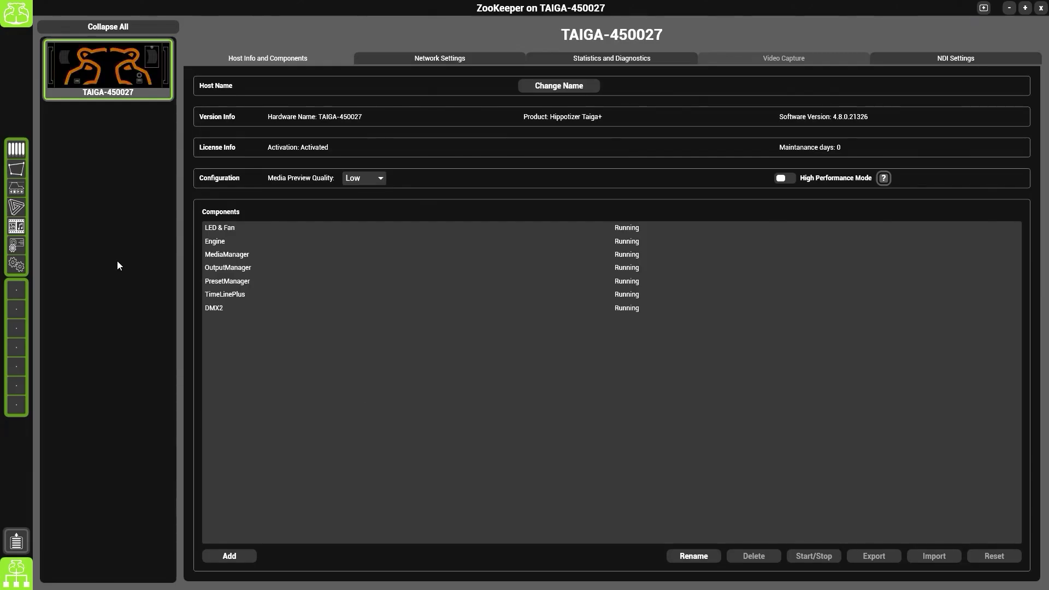
- Create a new layout in Bank 1's first cell and name it DMX
{"action": "left_click", "coordinate": [28, 22]}
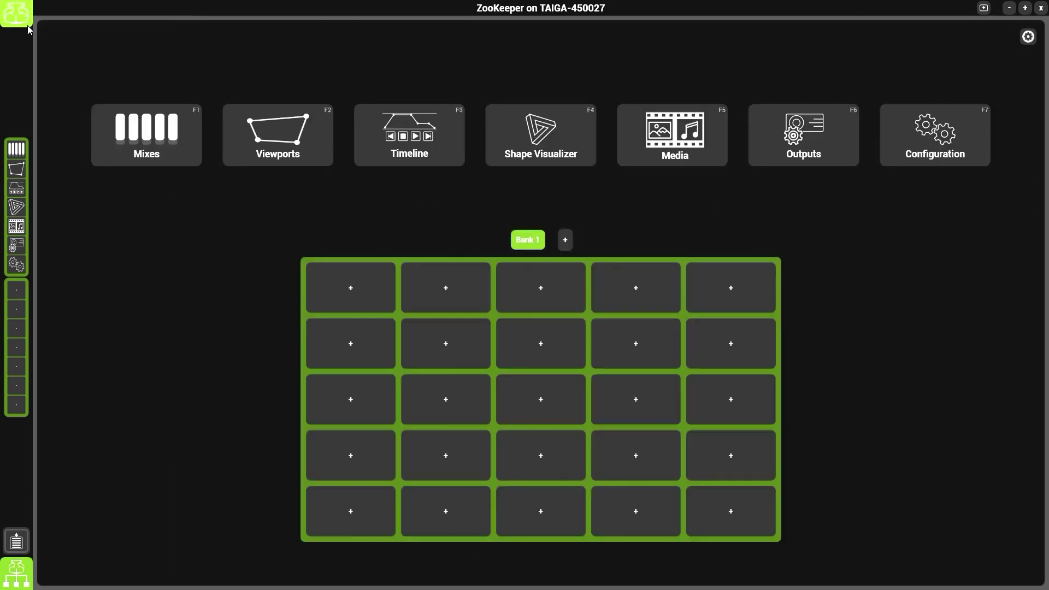
{"action": "left_click", "coordinate": [350, 286]}
{"action": "right_click", "coordinate": [351, 286]}
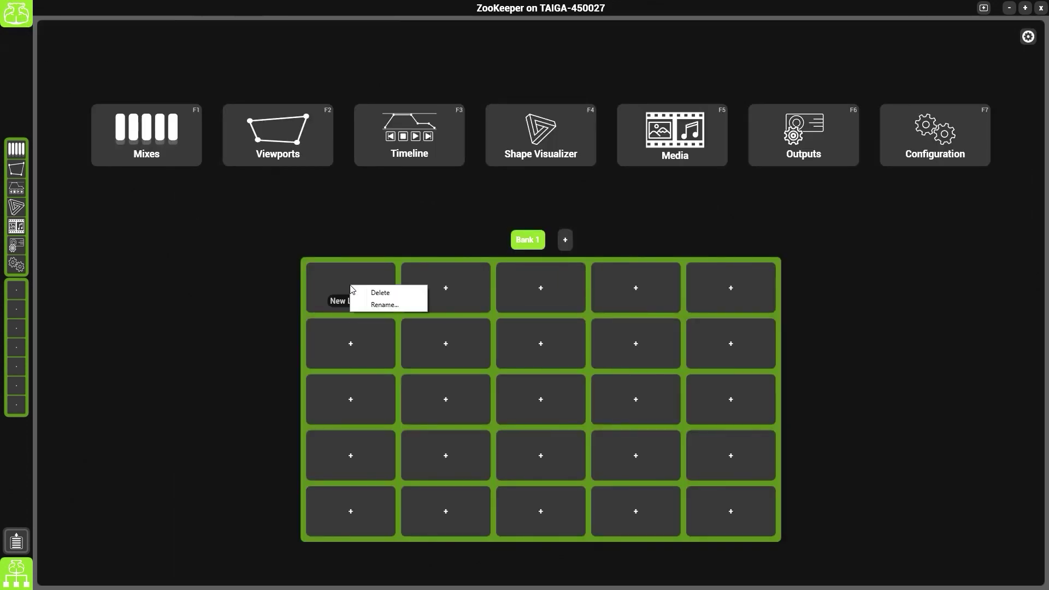
{"action": "left_click", "coordinate": [386, 307]}
{"action": "type", "text": "DMX"}
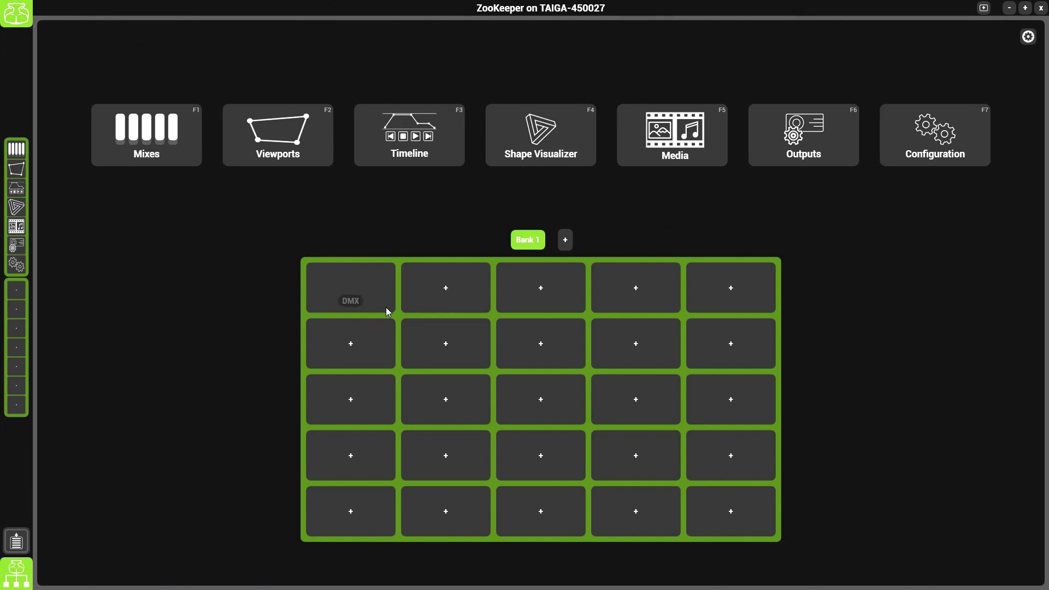
- Place the DMX2 patch editor on the DMX layout and select Mix 1 : Layer 1
{"action": "left_click", "coordinate": [383, 296]}
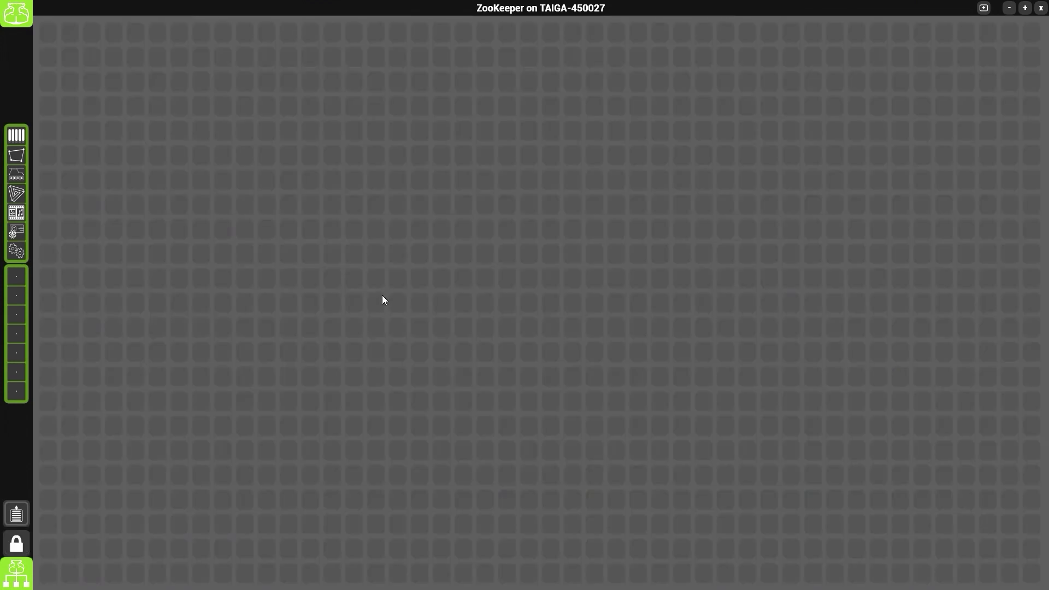
{"action": "left_click", "coordinate": [20, 582]}
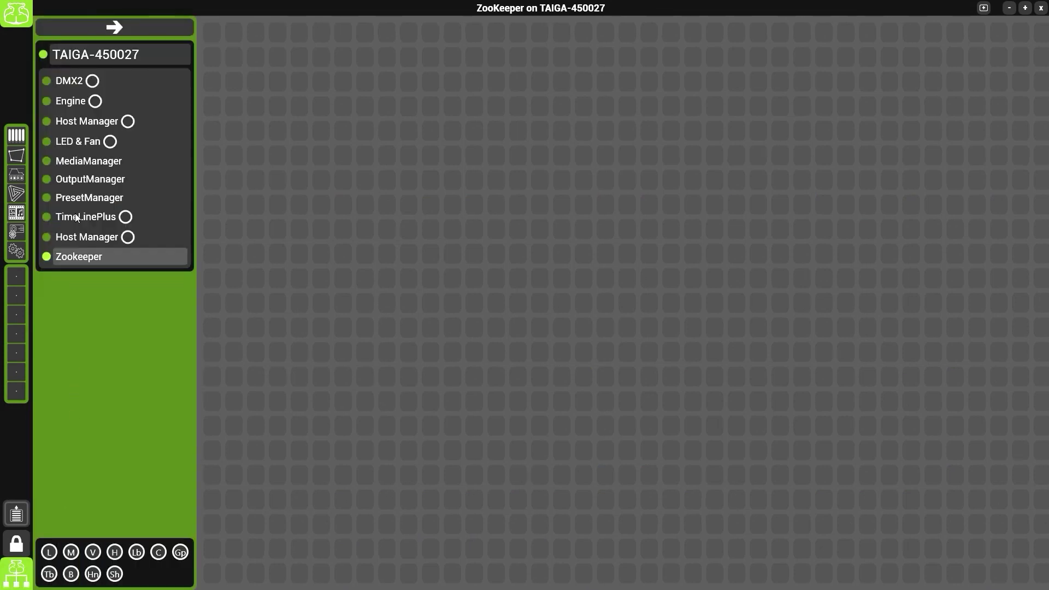
{"action": "double_click", "coordinate": [93, 81]}
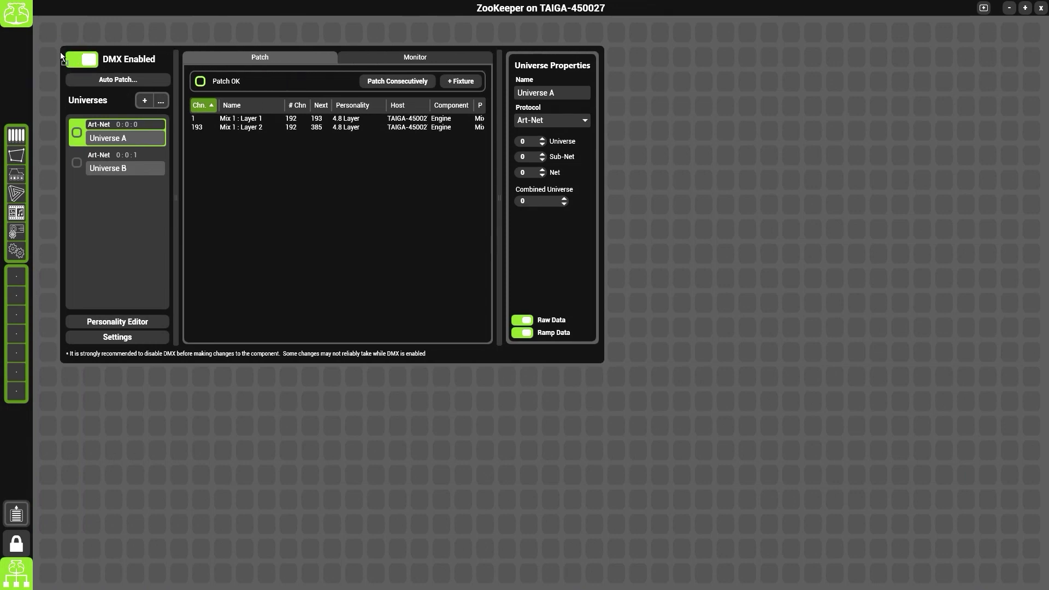
{"action": "left_click", "coordinate": [180, 93]}
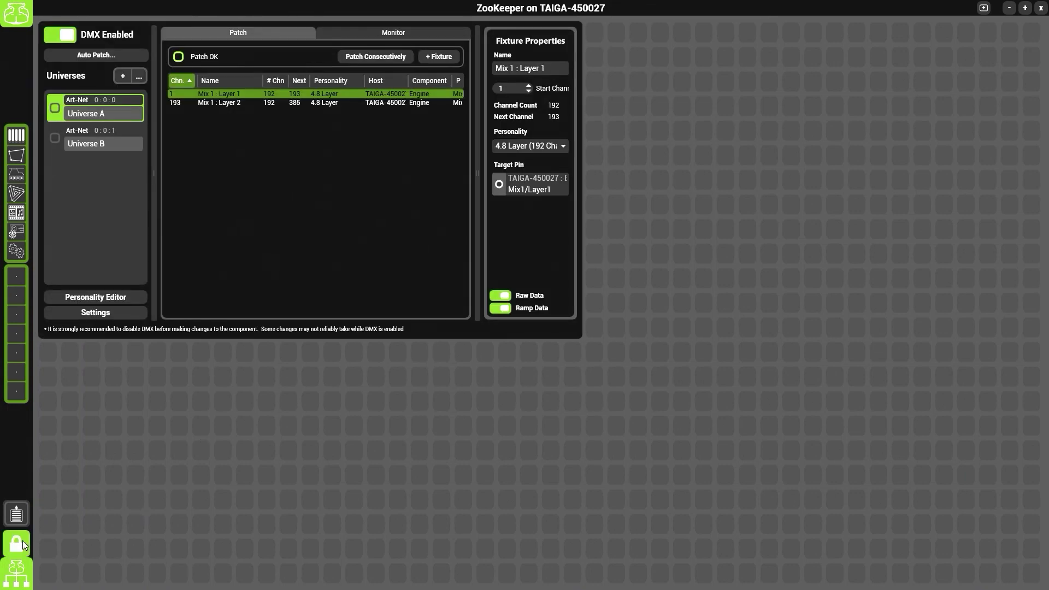
- Enlarge the DMX2 window, shift it down-right, lock the layout, and widen Fixture Properties
{"action": "mouse_move", "coordinate": [578, 333]}
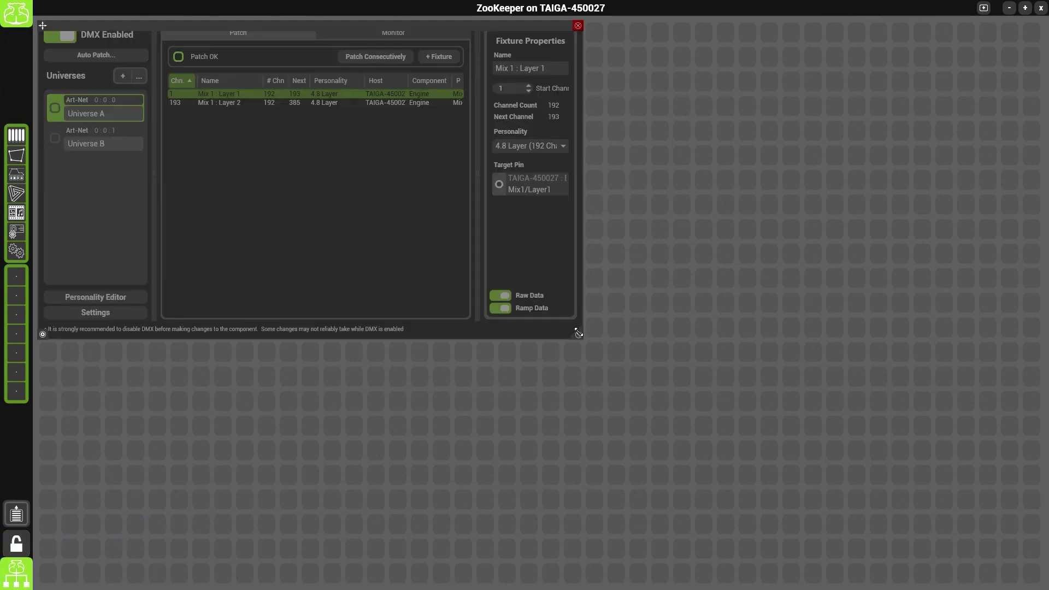
{"action": "left_click_drag", "start_coordinate": [592, 343], "coordinate": [655, 404]}
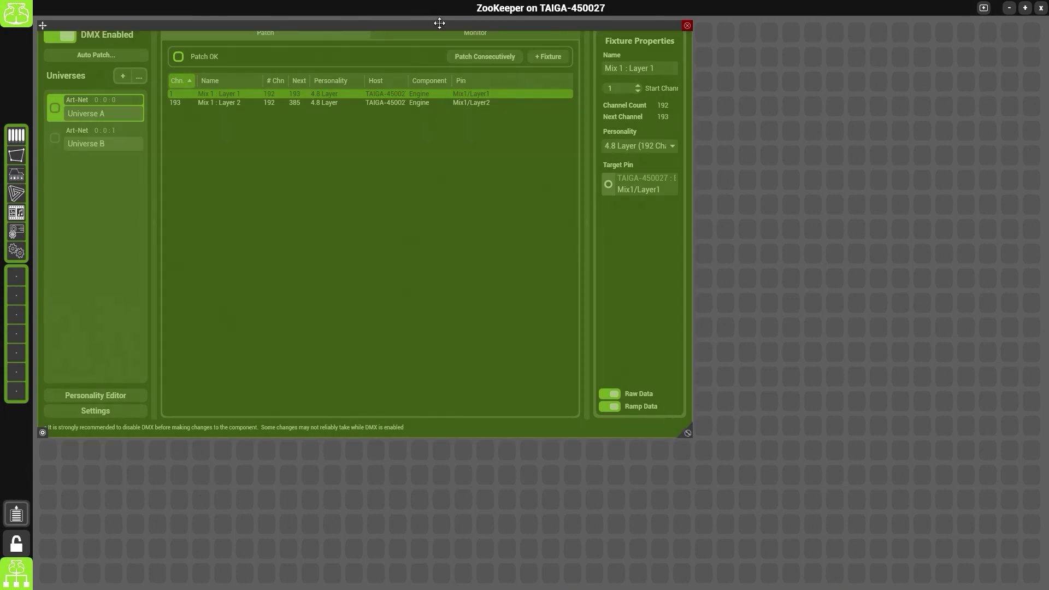
{"action": "left_click_drag", "start_coordinate": [438, 22], "coordinate": [506, 47]}
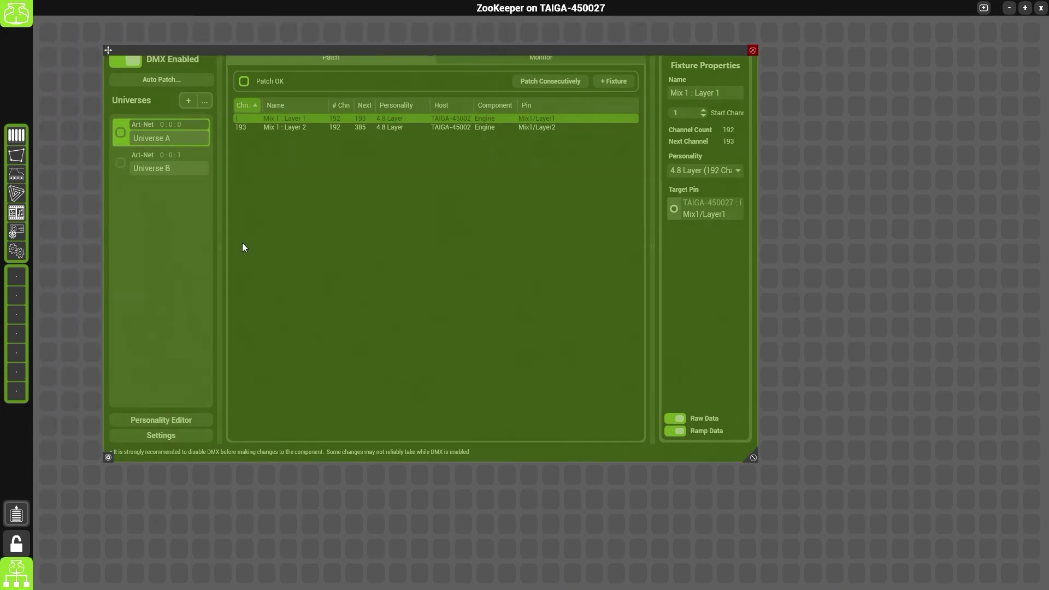
{"action": "left_click", "coordinate": [12, 543]}
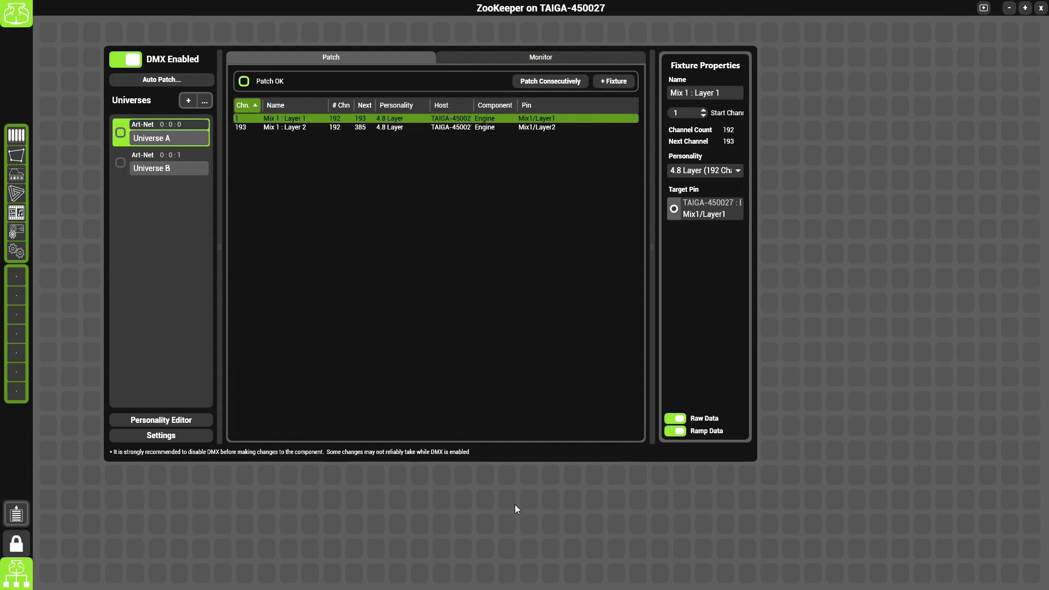
{"action": "left_click_drag", "start_coordinate": [654, 336], "coordinate": [612, 337]}
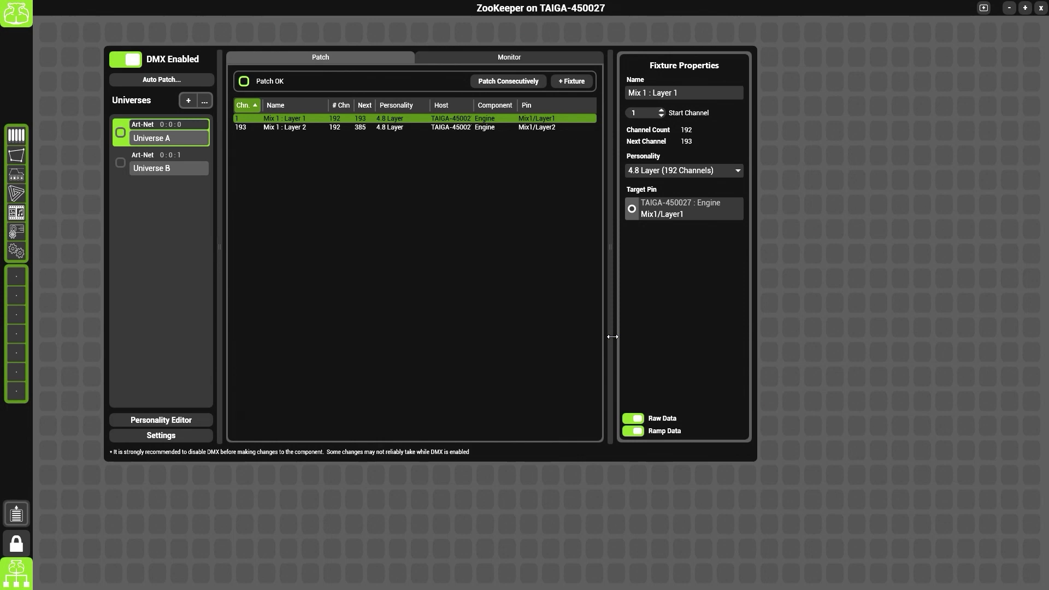
- Bring up the Auto Patch settings in the DMX2 window
{"action": "left_click", "coordinate": [136, 80]}
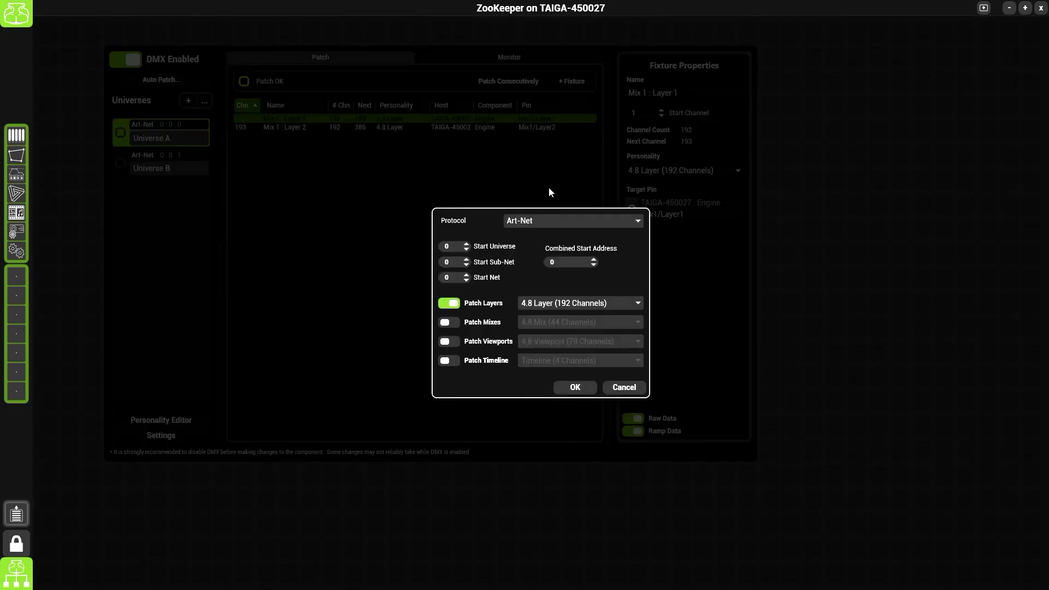
- Switch Auto Patch to sACN, with only layer patching enabled
{"action": "left_click", "coordinate": [638, 222]}
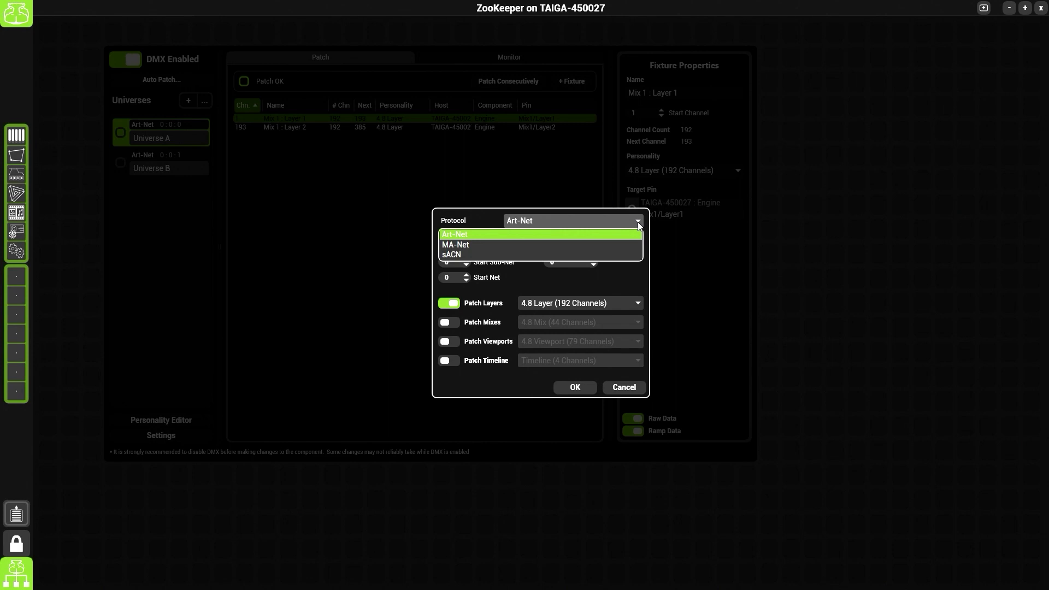
{"action": "left_click", "coordinate": [624, 255]}
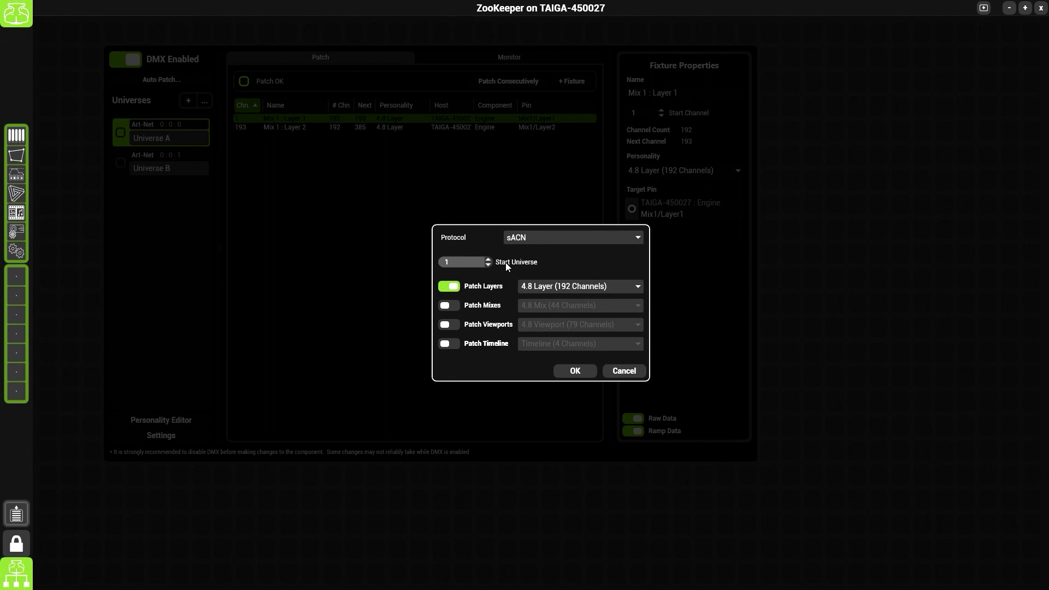
{"action": "left_click", "coordinate": [447, 290]}
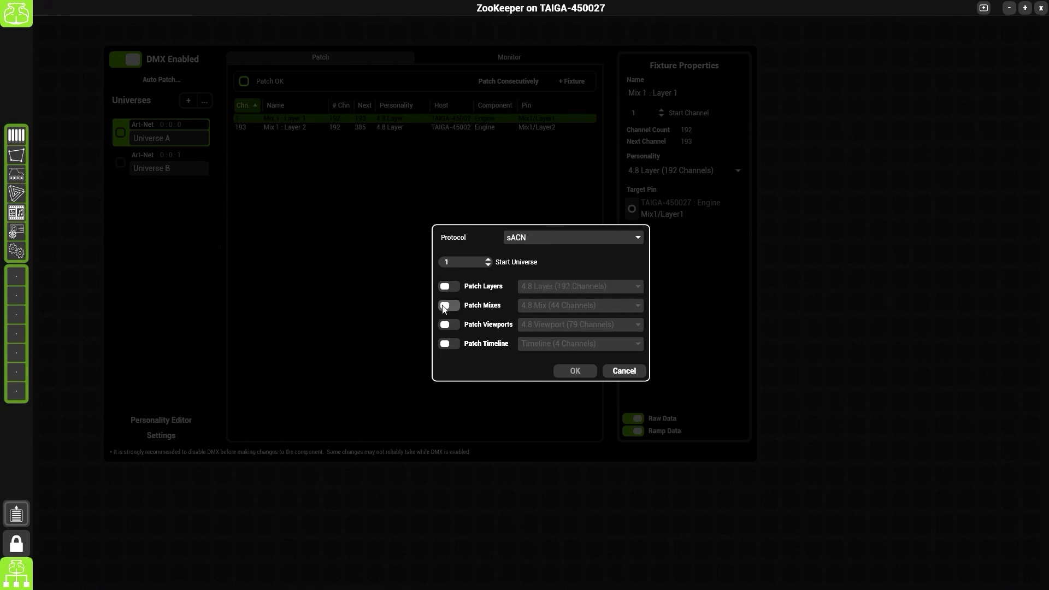
{"action": "left_click", "coordinate": [448, 325]}
{"action": "left_click", "coordinate": [448, 325]}
{"action": "left_click", "coordinate": [453, 344]}
{"action": "left_click", "coordinate": [453, 344]}
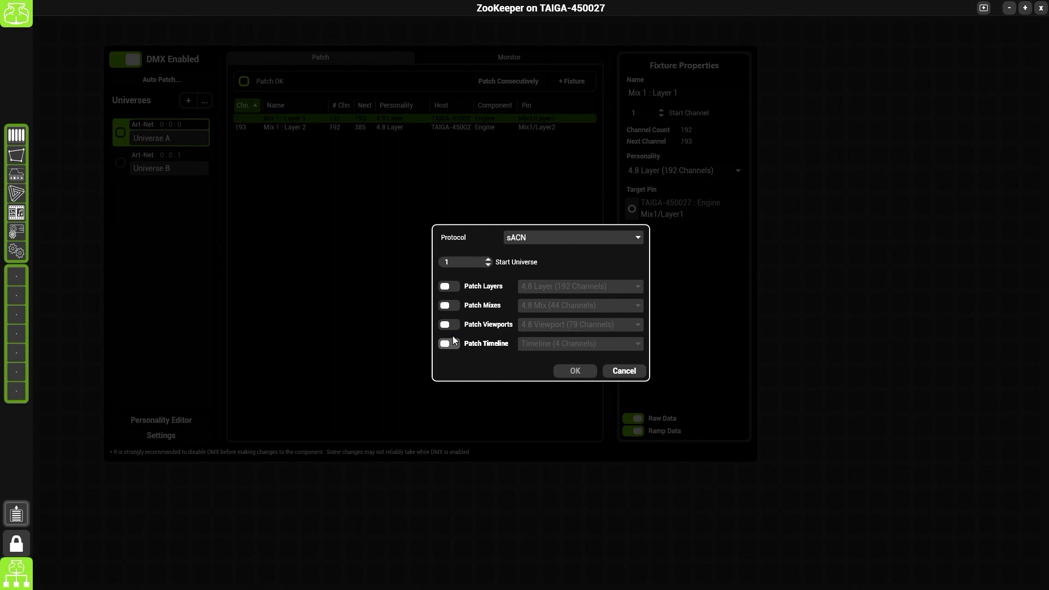
{"action": "left_click", "coordinate": [452, 291]}
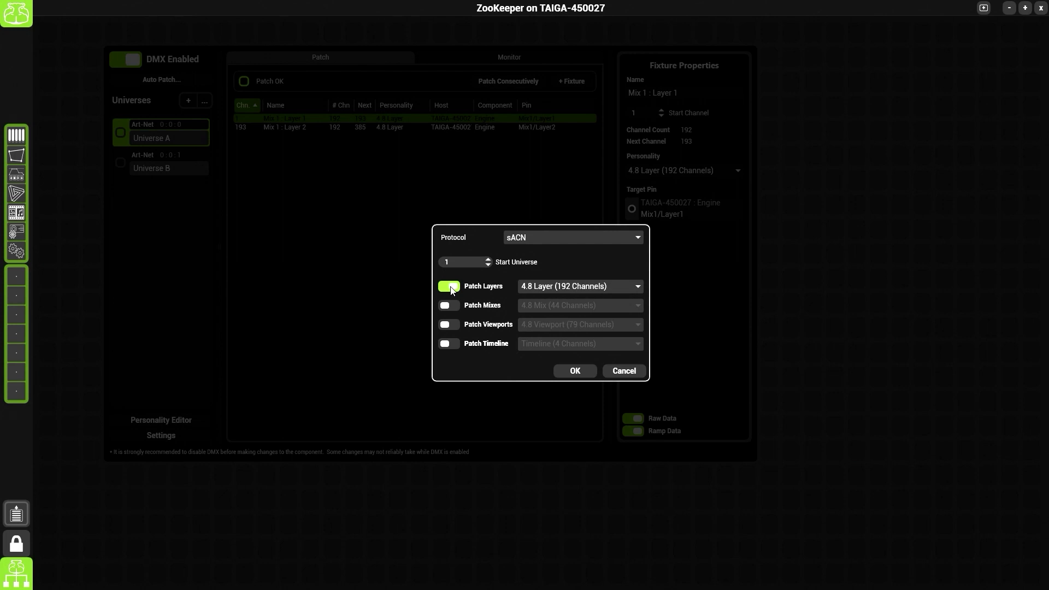
- Keep the 4.8 Layer (192 Channels) personality and run the auto-patch
{"action": "left_click", "coordinate": [638, 288]}
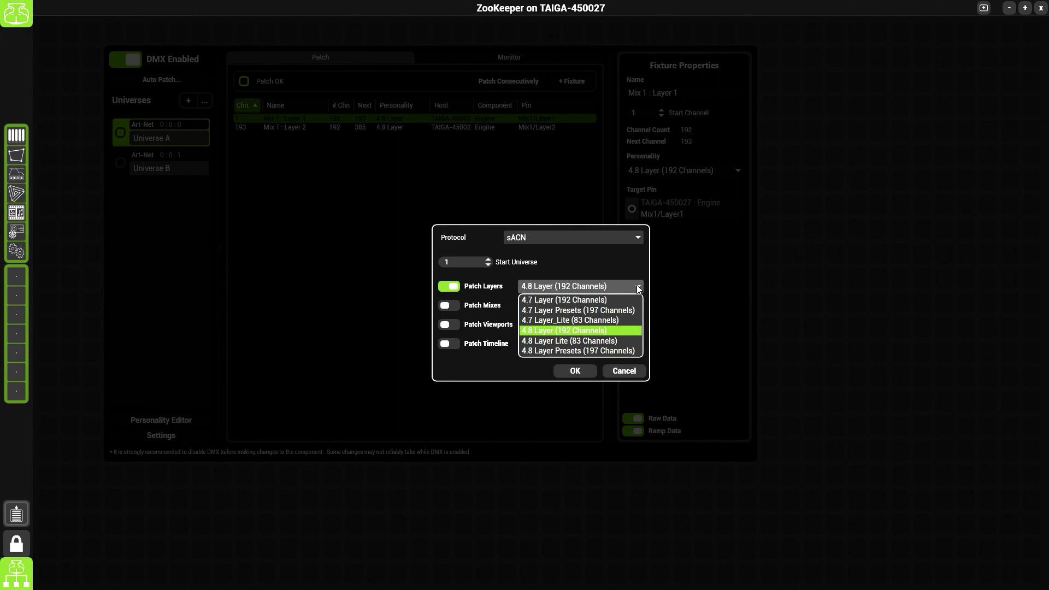
{"action": "left_click", "coordinate": [639, 287]}
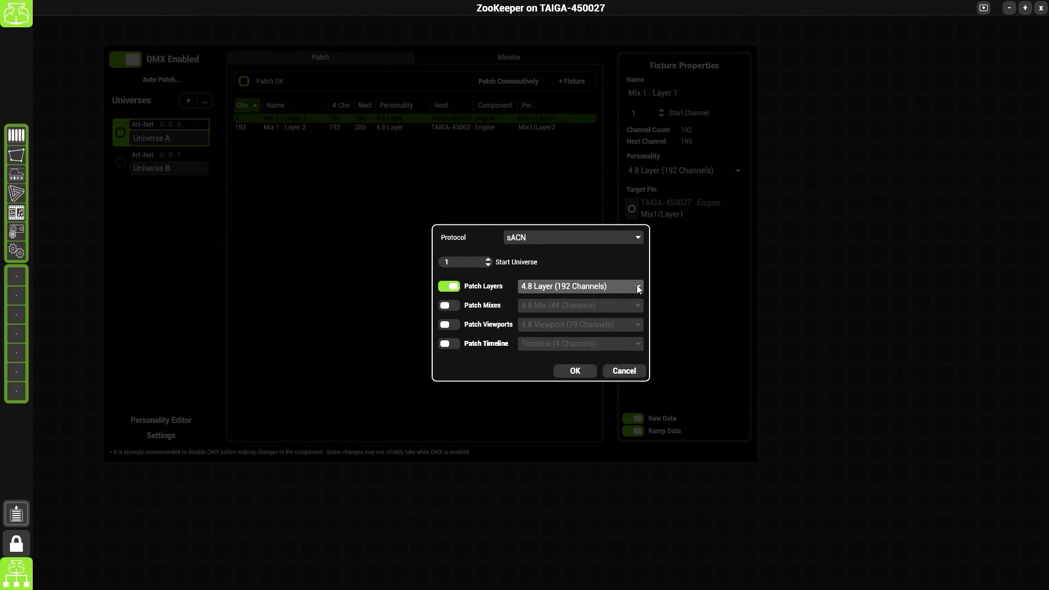
{"action": "left_click", "coordinate": [577, 372]}
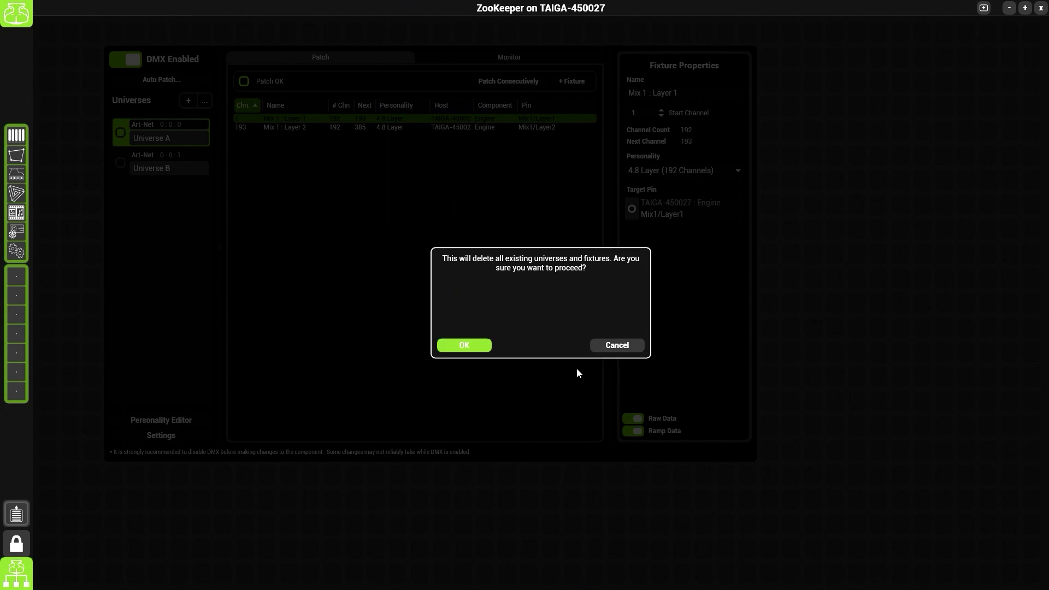
- Confirm deleting the old universes and fixtures, then review Universe B's Layers 3 and 4
{"action": "left_click", "coordinate": [484, 346]}
{"action": "left_click", "coordinate": [485, 348]}
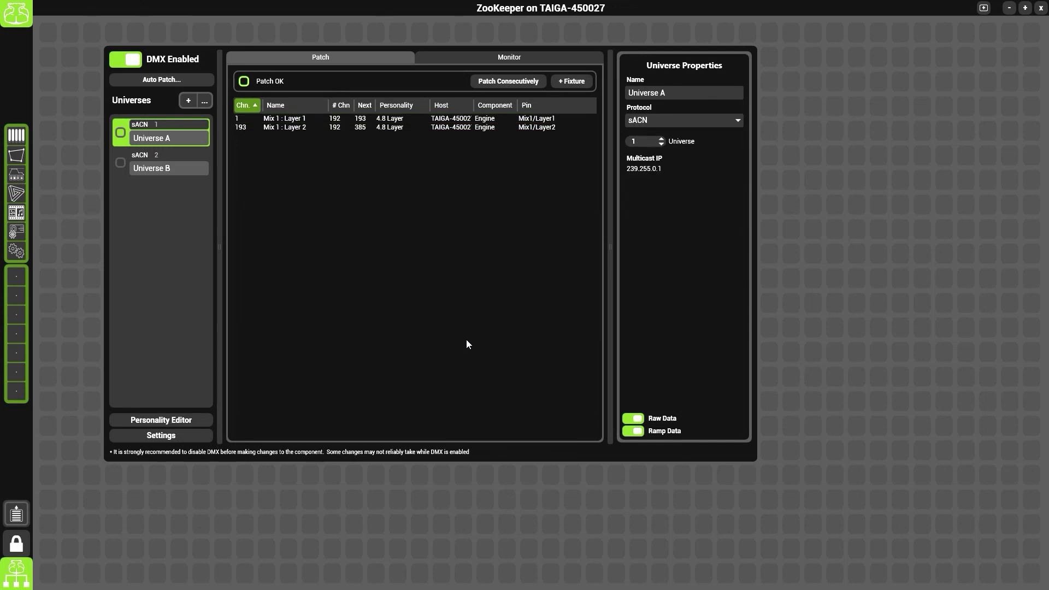
{"action": "left_click", "coordinate": [250, 125]}
{"action": "left_click", "coordinate": [187, 163]}
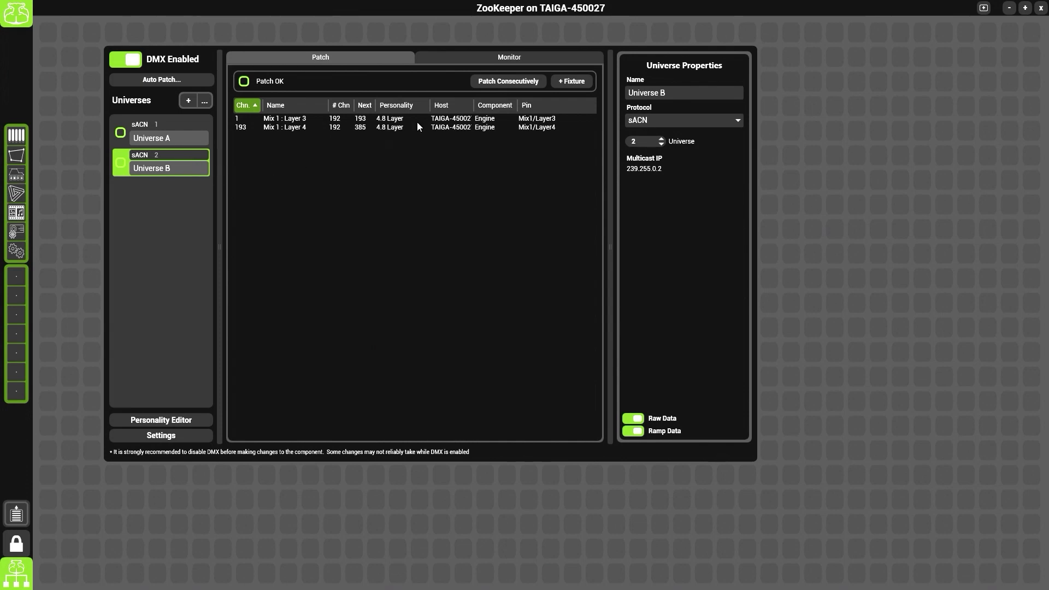
- Monitor Universe A's live DMX channel levels, then go back to the patch list
{"action": "left_click", "coordinate": [500, 60]}
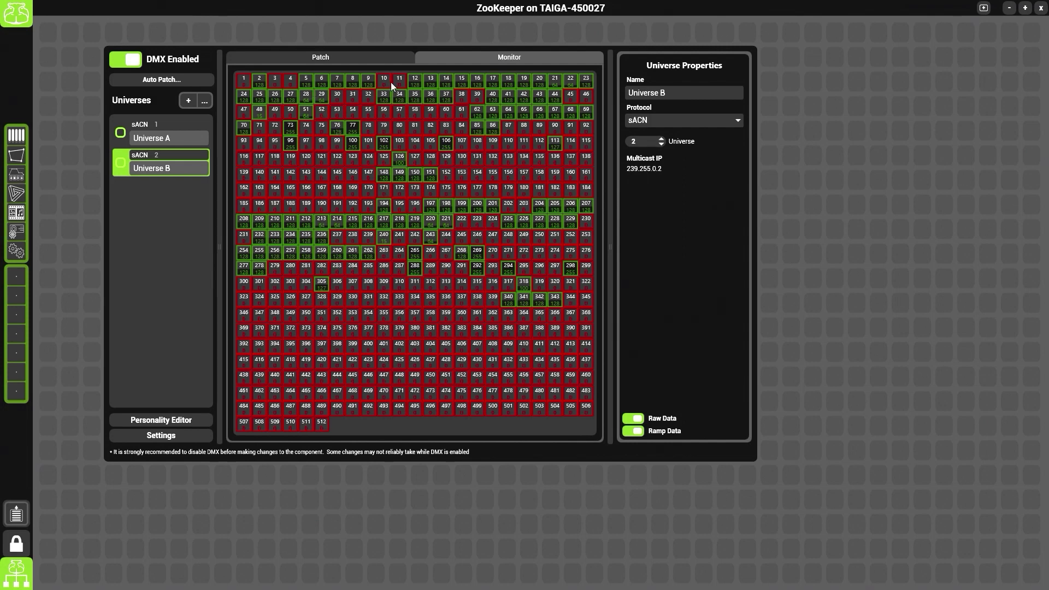
{"action": "left_click", "coordinate": [166, 140]}
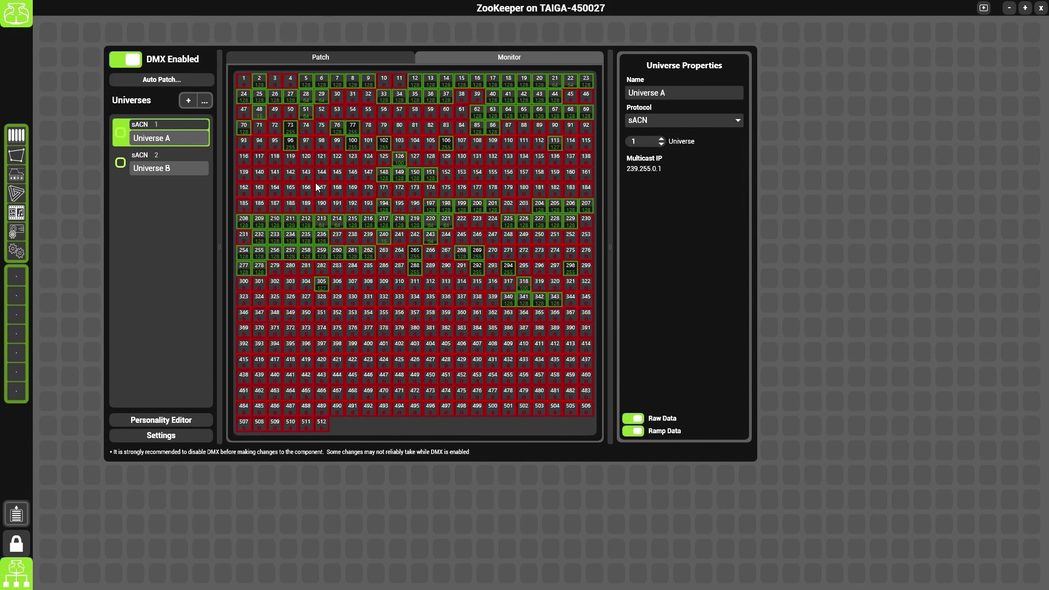
{"action": "left_click", "coordinate": [316, 58]}
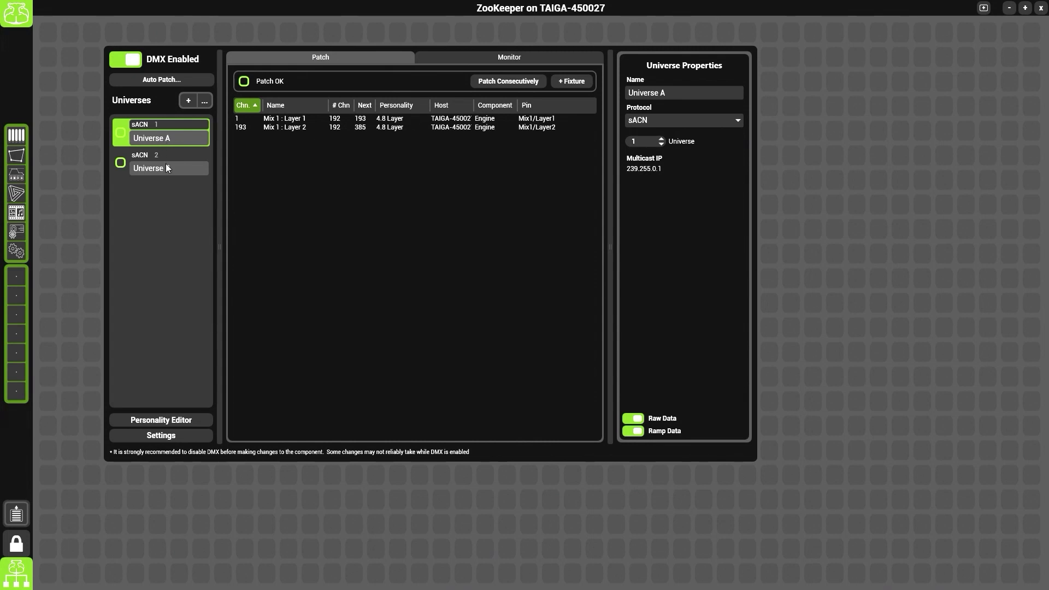
- Set Universe A to sACN universe 1 and check Mix 1 : Layer 1's 4.8 Layer personality
{"action": "left_click", "coordinate": [665, 122]}
{"action": "left_click", "coordinate": [665, 123]}
{"action": "left_click", "coordinate": [661, 144]}
{"action": "left_click", "coordinate": [295, 121]}
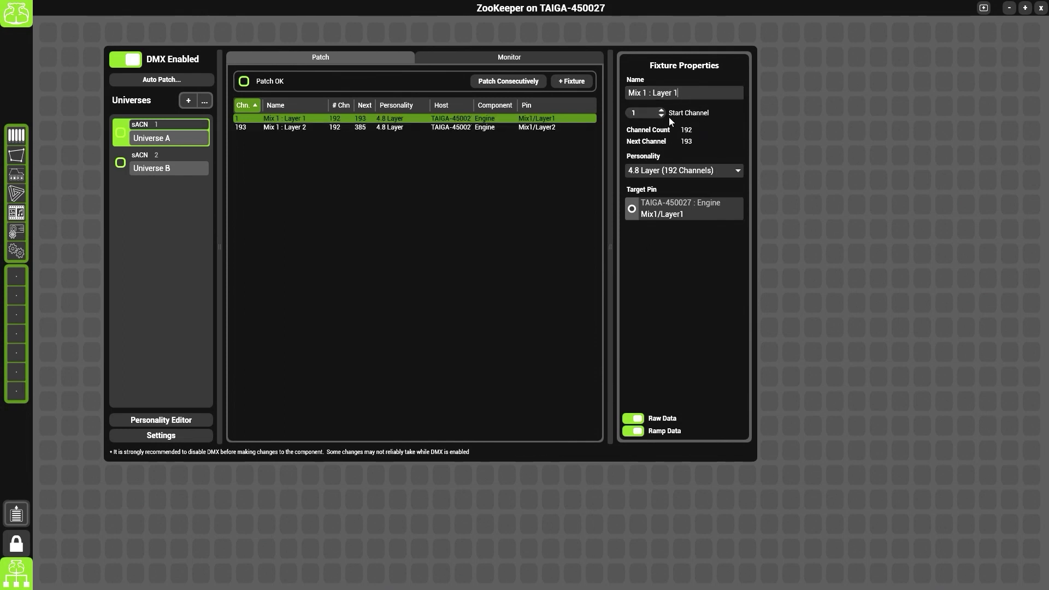
{"action": "left_click", "coordinate": [674, 171]}
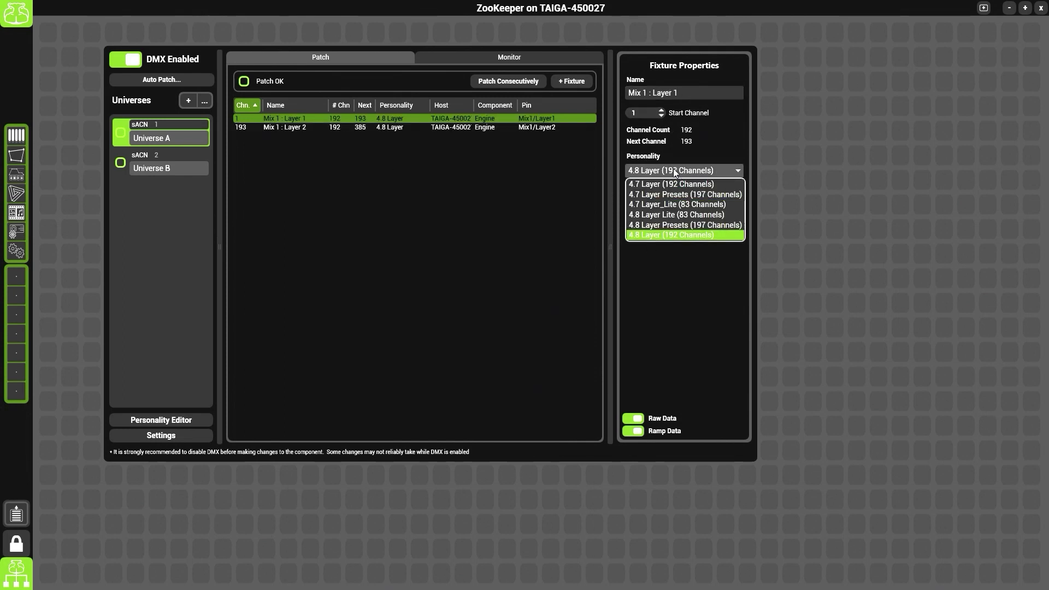
{"action": "left_click", "coordinate": [674, 170]}
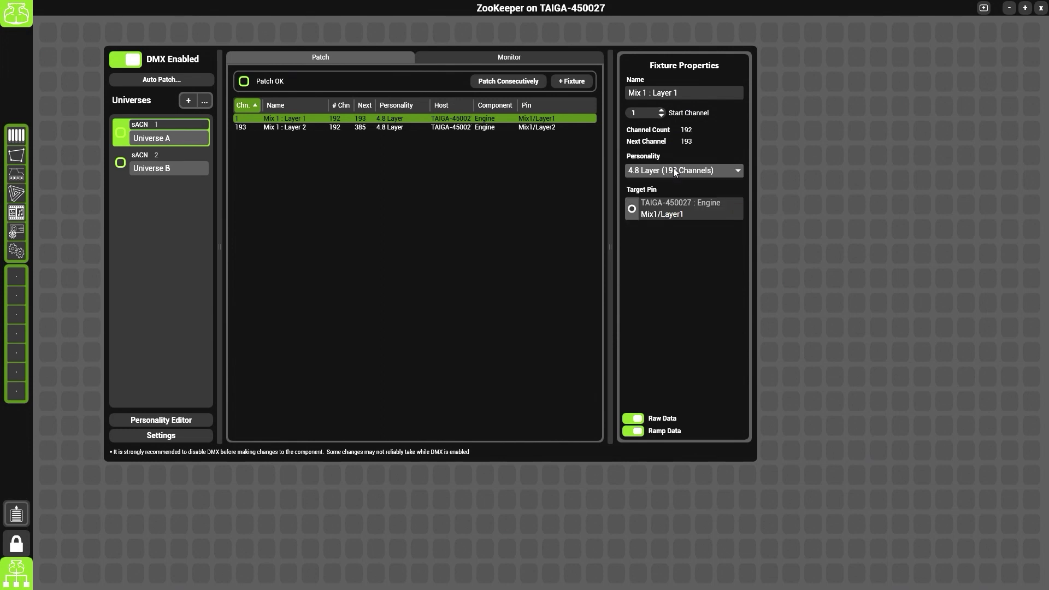
{"action": "right_click", "coordinate": [290, 119]}
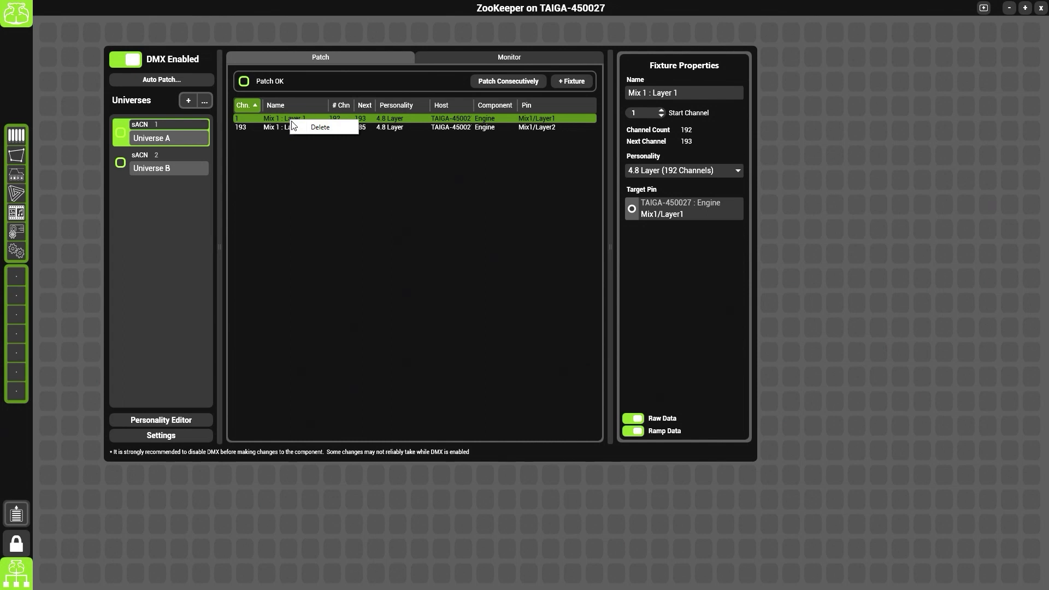
- Delete the Mix 1 : Layer 1 fixture from Universe A
{"action": "left_click", "coordinate": [303, 128]}
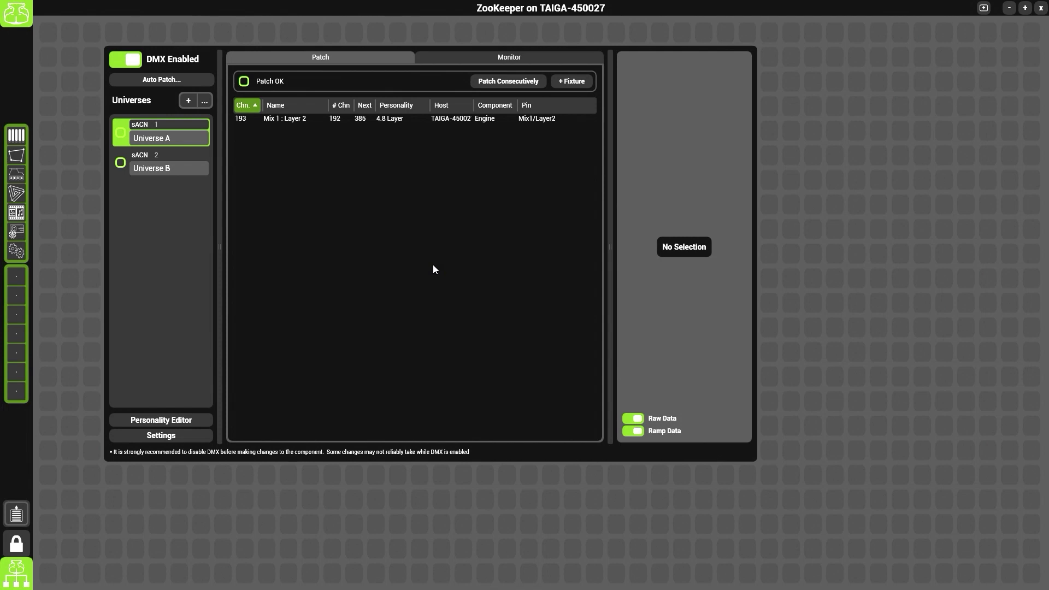
- Patch Engine Mix1 Layer1 as 4.8 Layer (192 Channels) starting at channel 321
{"action": "left_click", "coordinate": [566, 84]}
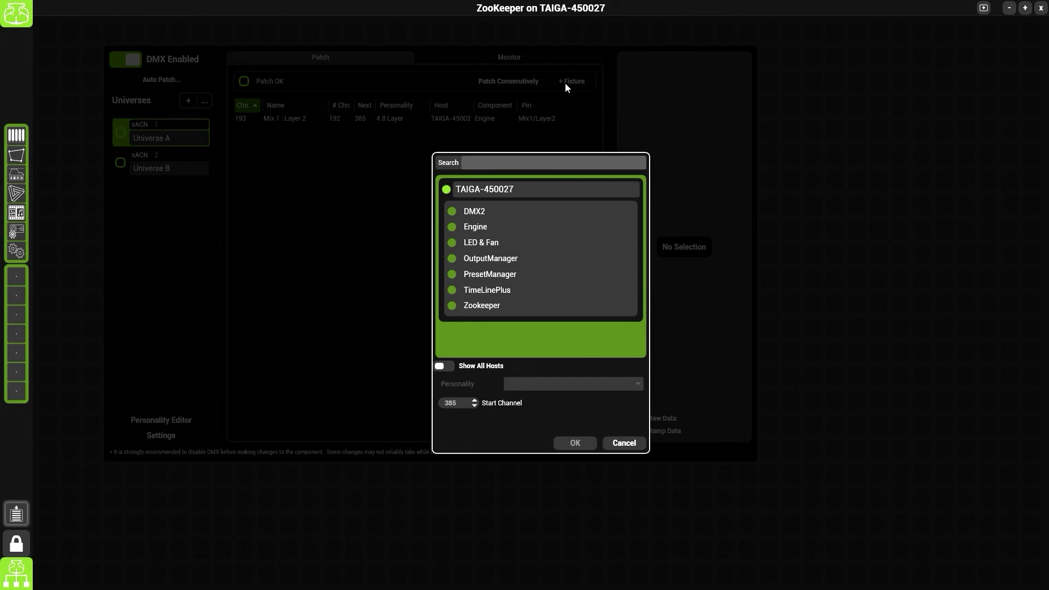
{"action": "left_click", "coordinate": [473, 232]}
{"action": "left_click", "coordinate": [466, 241]}
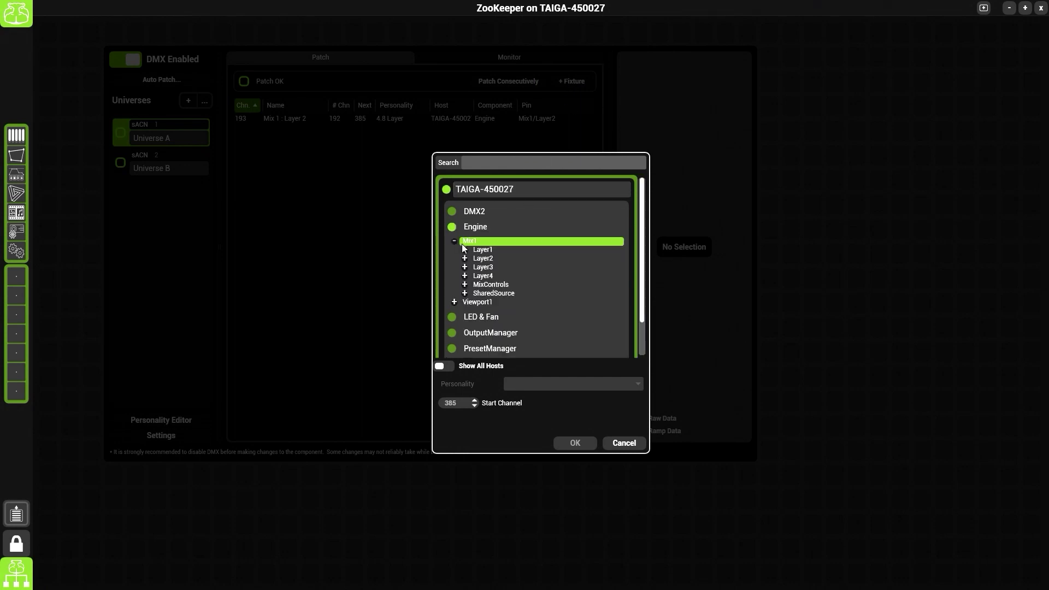
{"action": "left_click", "coordinate": [483, 251]}
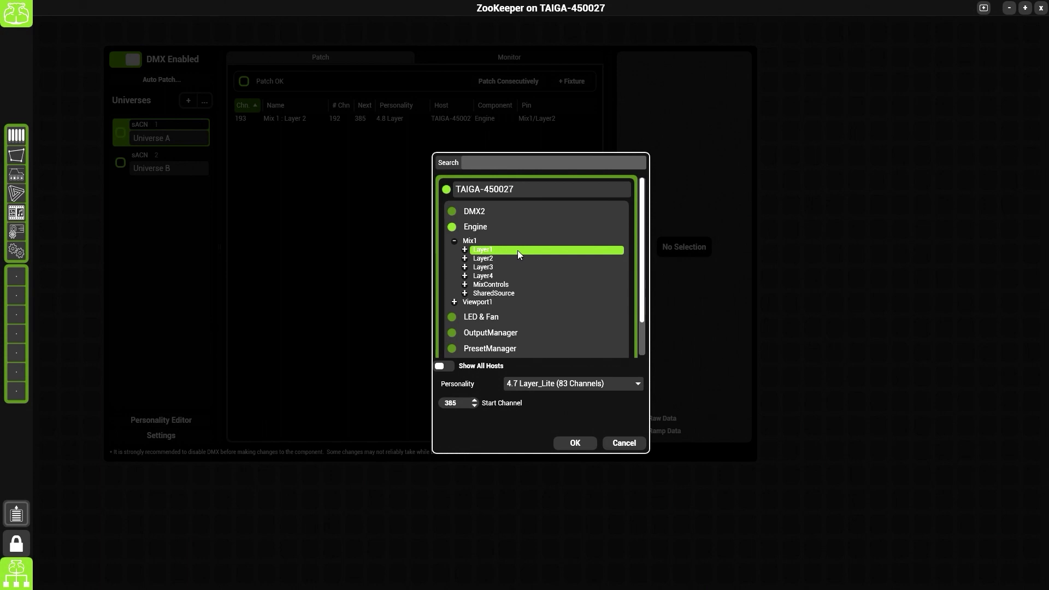
{"action": "left_click", "coordinate": [627, 385]}
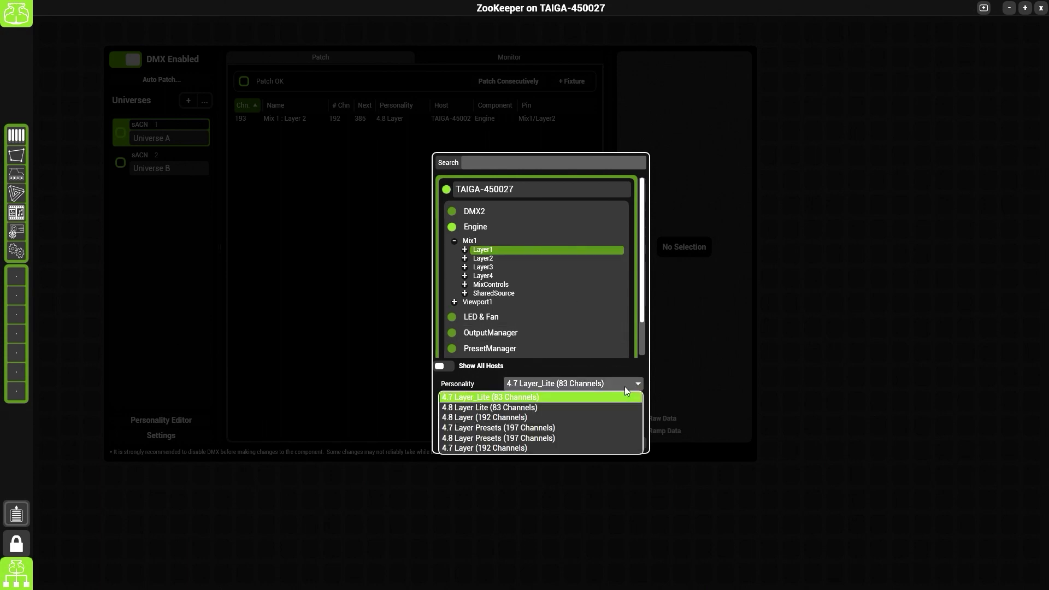
{"action": "left_click", "coordinate": [544, 417]}
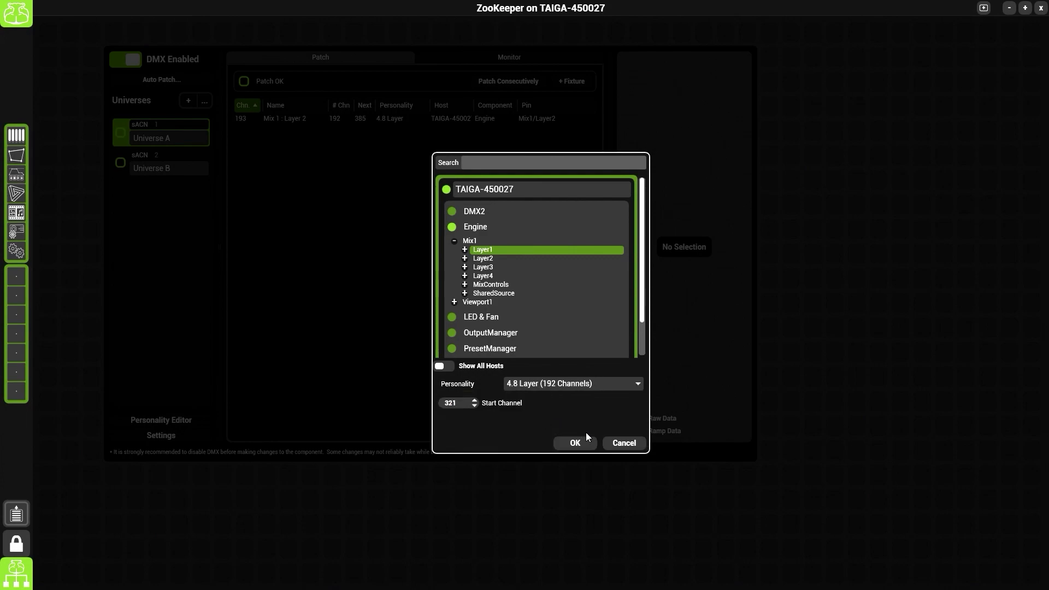
{"action": "left_click", "coordinate": [575, 443]}
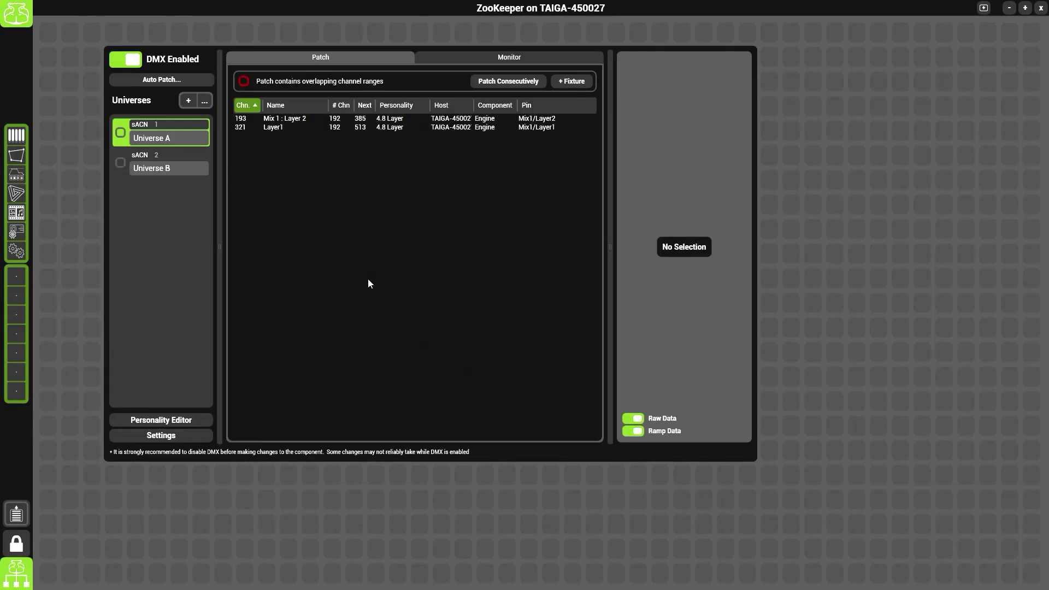
- Select the Layer1 fixture and highlight its Start Channel value 321 in Fixture Properties for replacement
{"action": "left_click", "coordinate": [288, 130]}
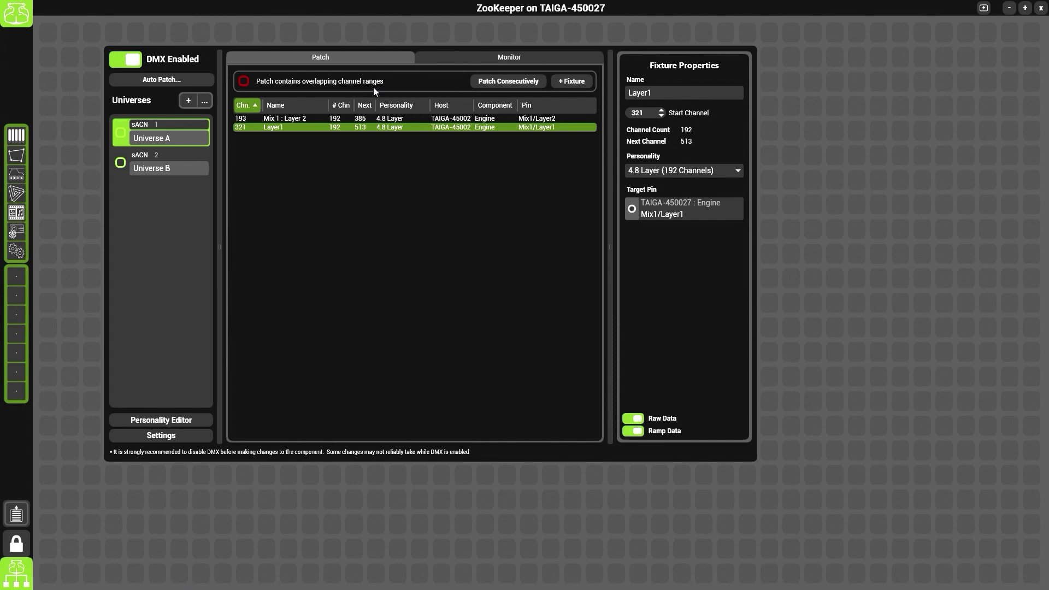
{"action": "double_click", "coordinate": [647, 113]}
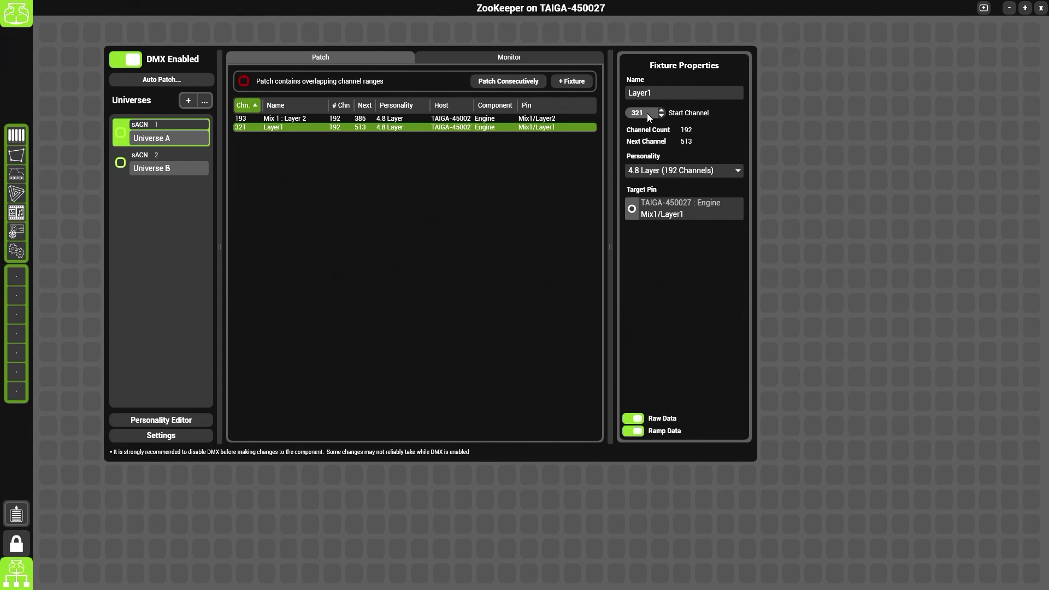